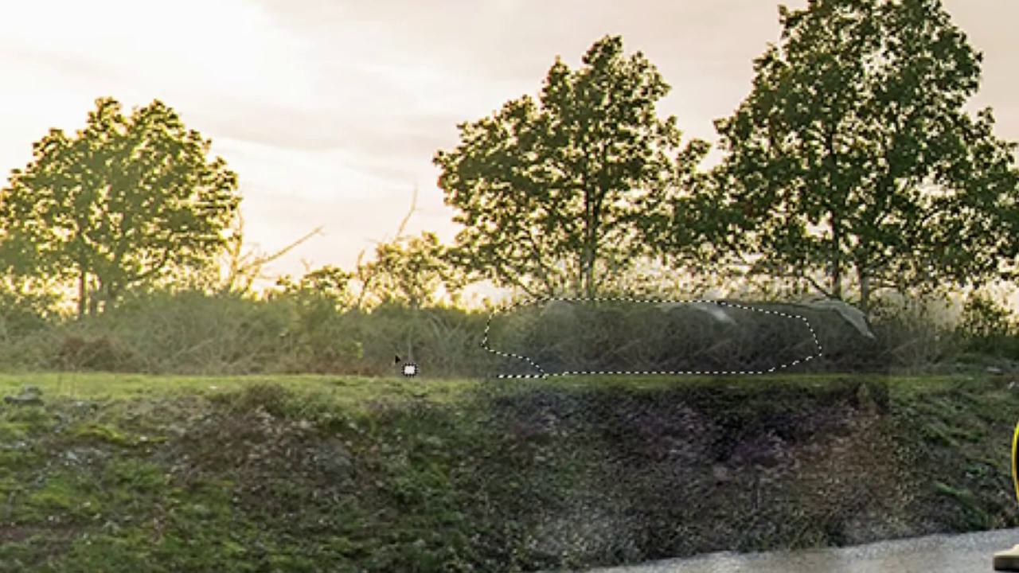
# Patch the remaining grassy bank areas, including around the bushes, with clean grass.
pyautogui.rightClick(371, 390)
pyautogui.click(381, 391)
pyautogui.moveTo(933, 409); pyautogui.dragTo(378, 386)
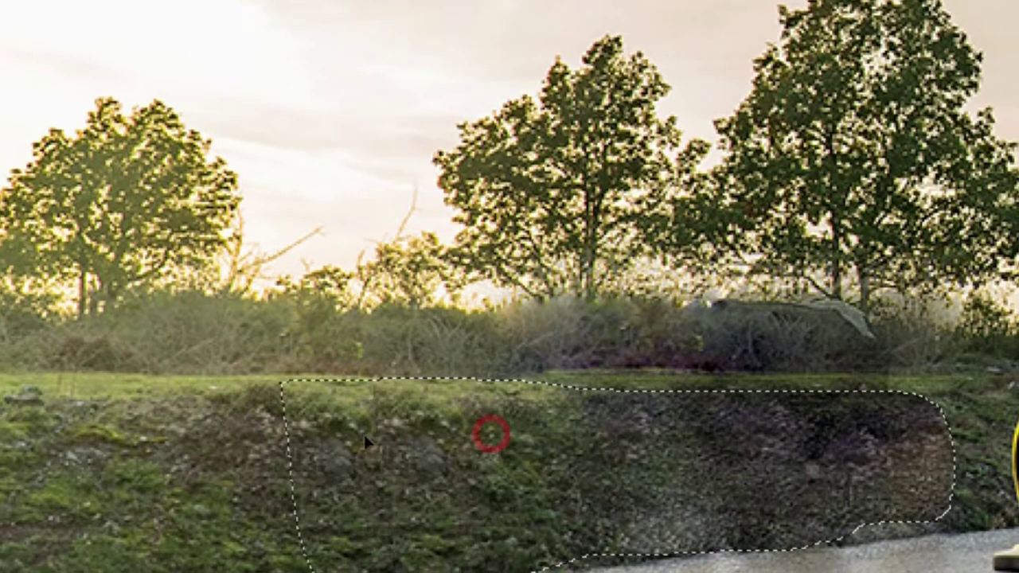
pyautogui.rightClick(505, 448)
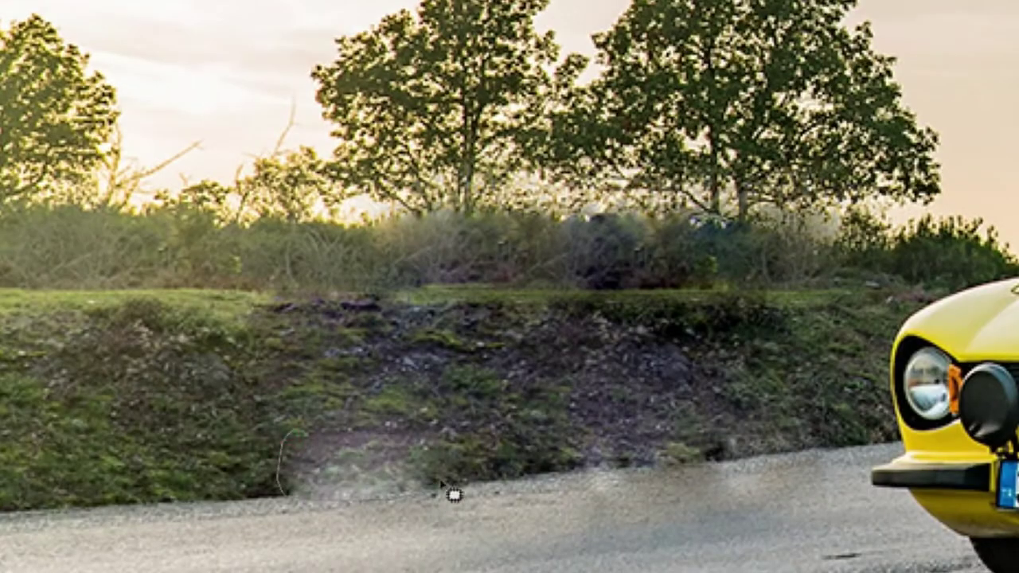
pyautogui.moveTo(441, 482); pyautogui.dragTo(289, 426)
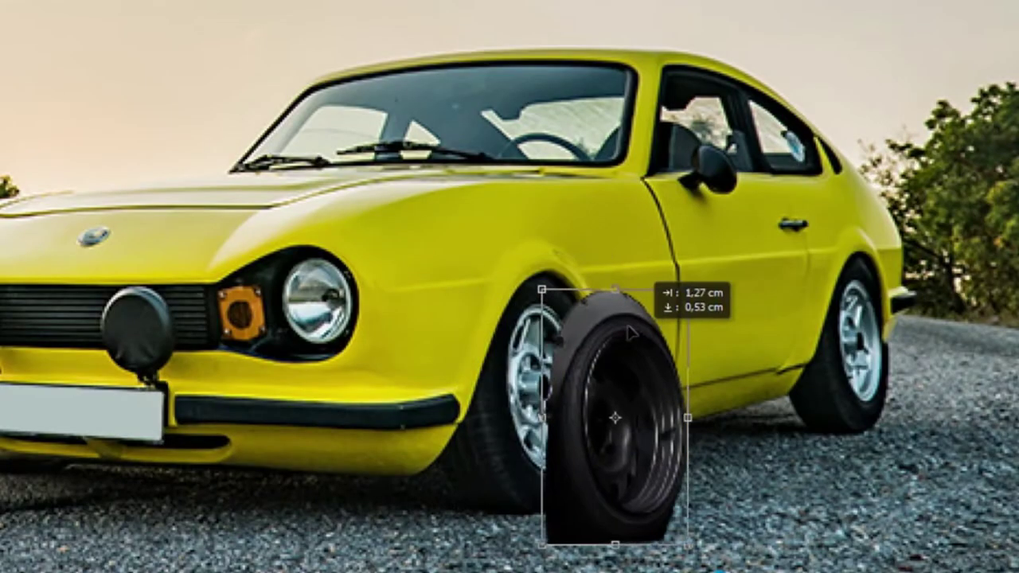
# Narrow the black flared wheel, move it onto the front arch, and commit.
pyautogui.moveTo(612, 414); pyautogui.dragTo(537, 362)
pyautogui.moveTo(539, 230); pyautogui.dragTo(539, 243)
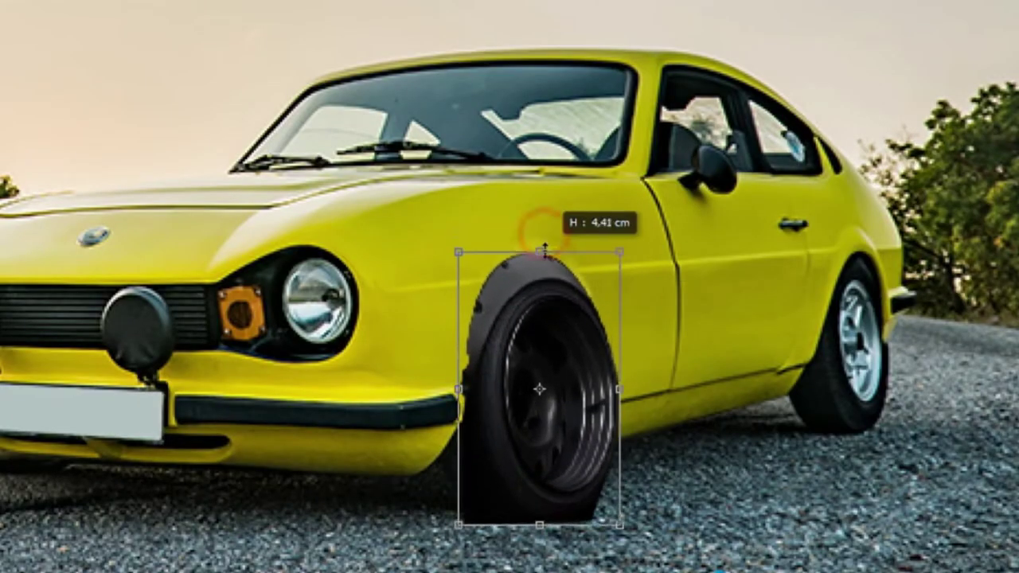
pyautogui.press('Return')
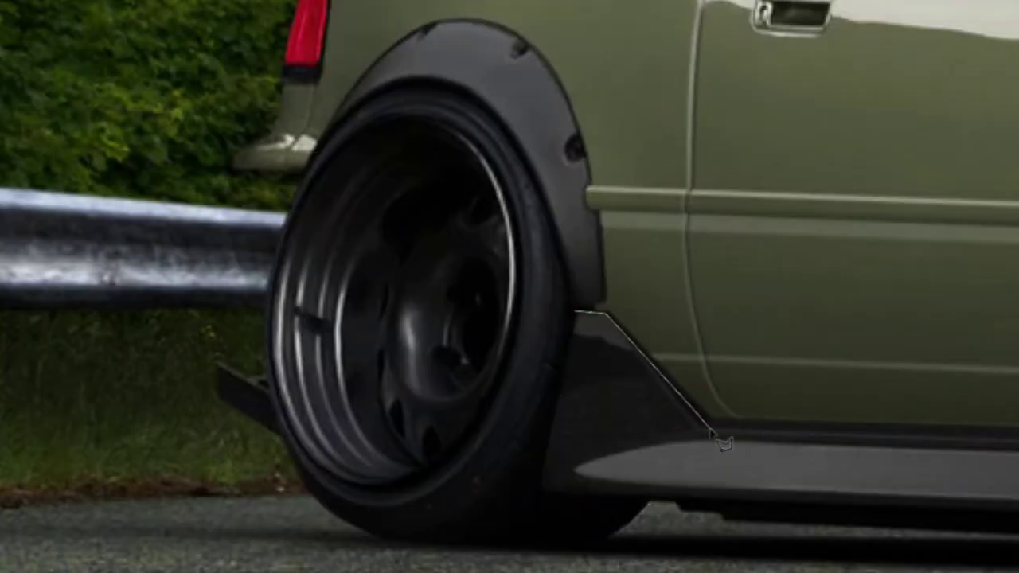
# Rotate the side skirt to match the sill and reshape it in Perspective.
pyautogui.click(766, 451)
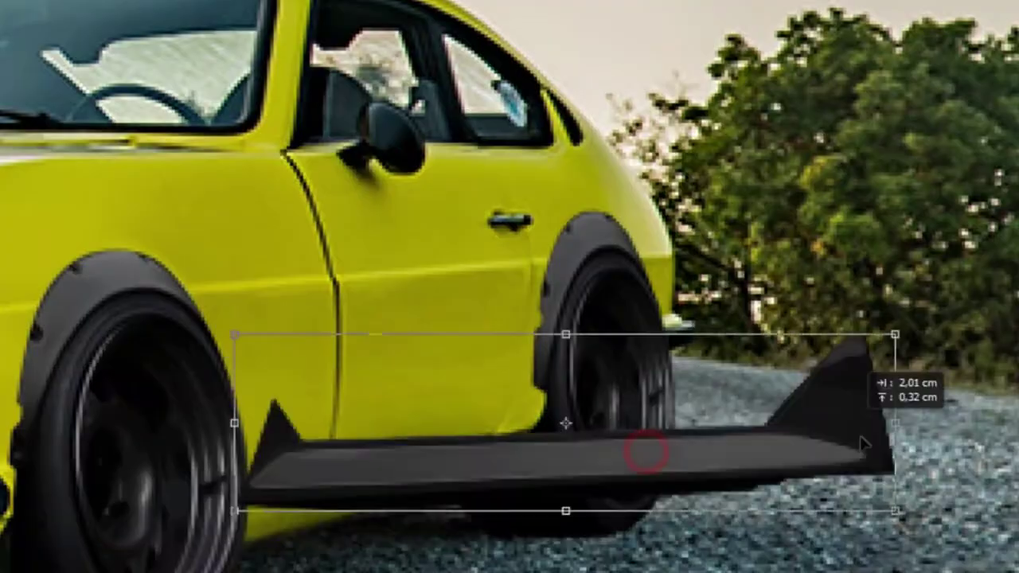
pyautogui.moveTo(863, 443); pyautogui.dragTo(875, 488)
pyautogui.rightClick(549, 366)
pyautogui.click(636, 103)
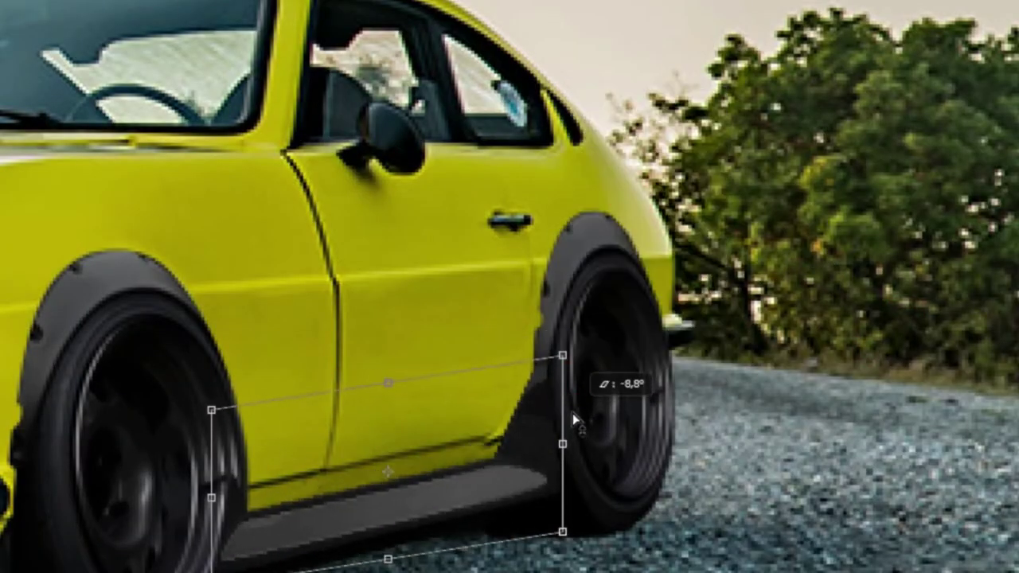
pyautogui.rightClick(575, 413)
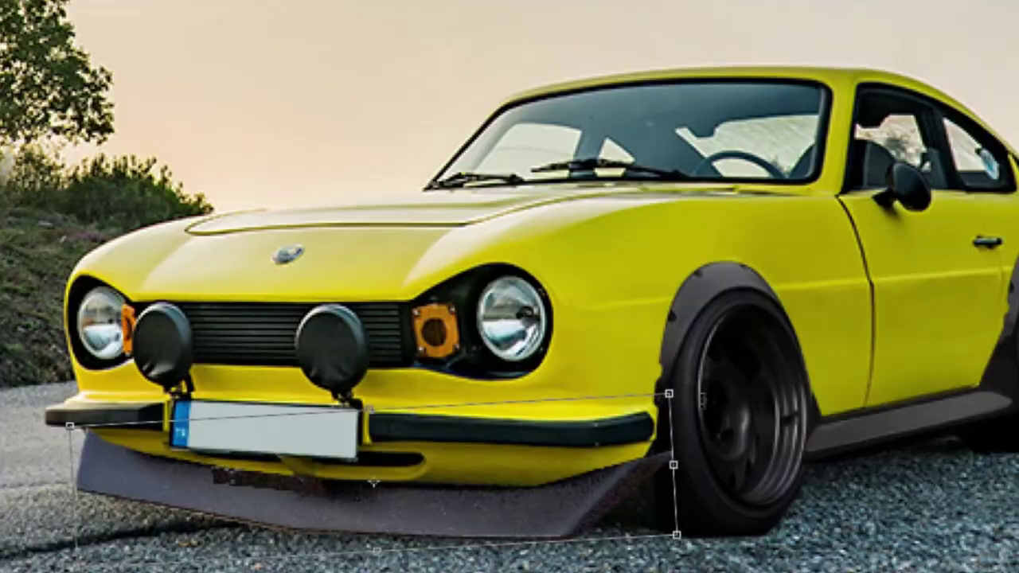
# Stretch the splitter across the bumper and raise and shorten its right end.
pyautogui.moveTo(74, 466); pyautogui.dragTo(90, 495)
pyautogui.moveTo(654, 451); pyautogui.dragTo(670, 430)
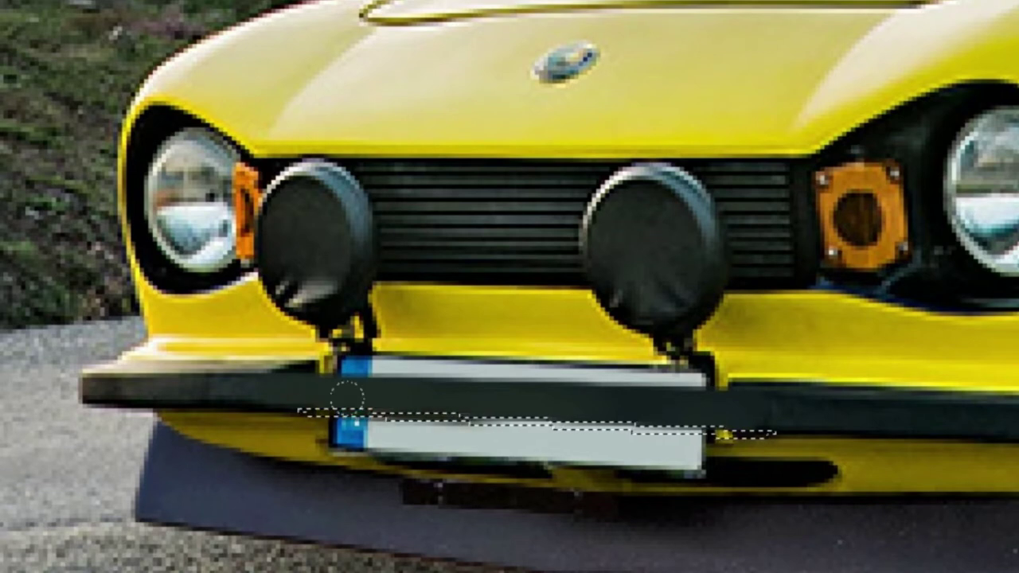
# Fill the licence plate area with surrounding yellow and deselect.
pyautogui.hotkey('ctrl', 'd')
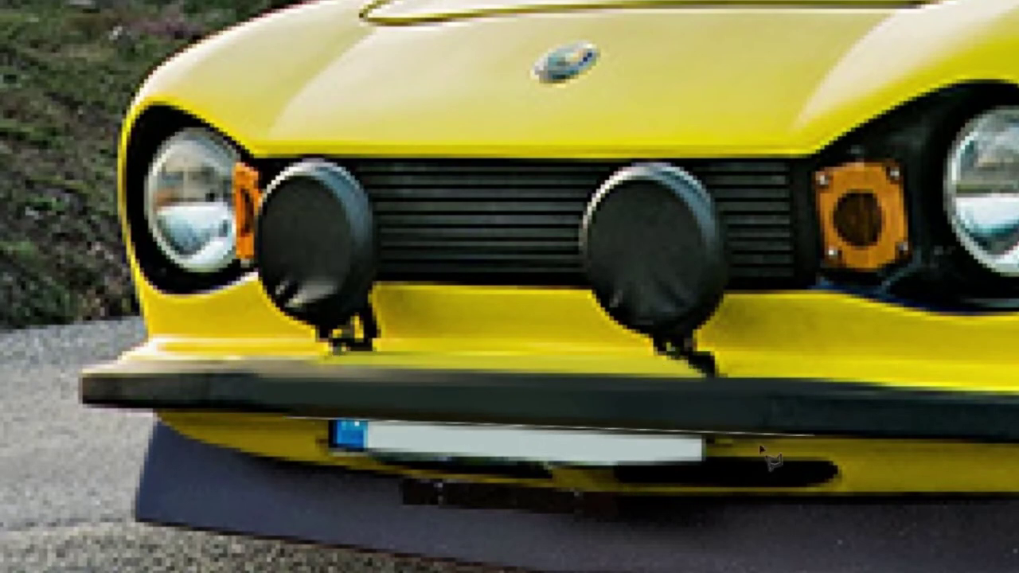
pyautogui.click(568, 466)
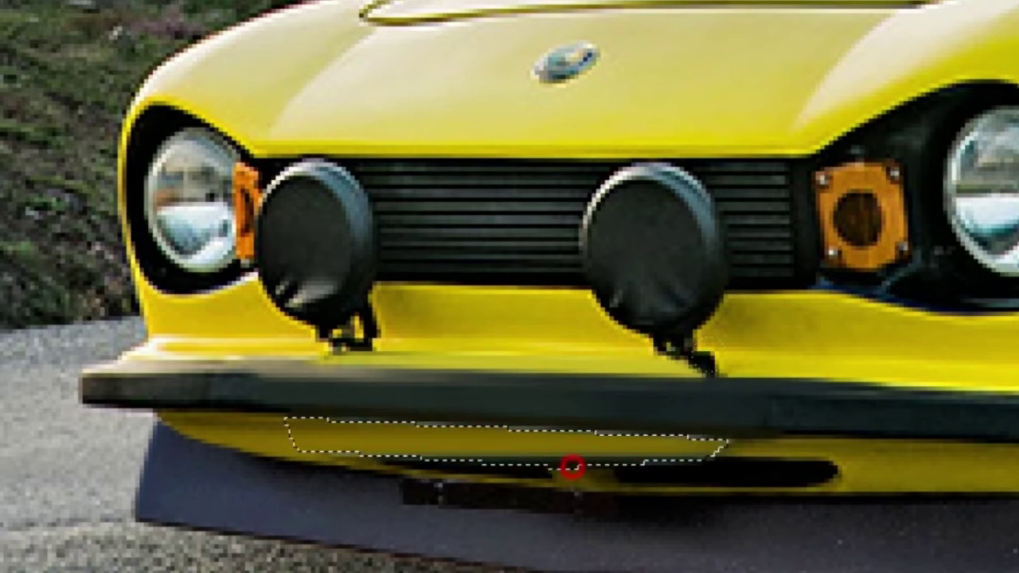
pyautogui.rightClick(244, 93)
pyautogui.click(278, 107)
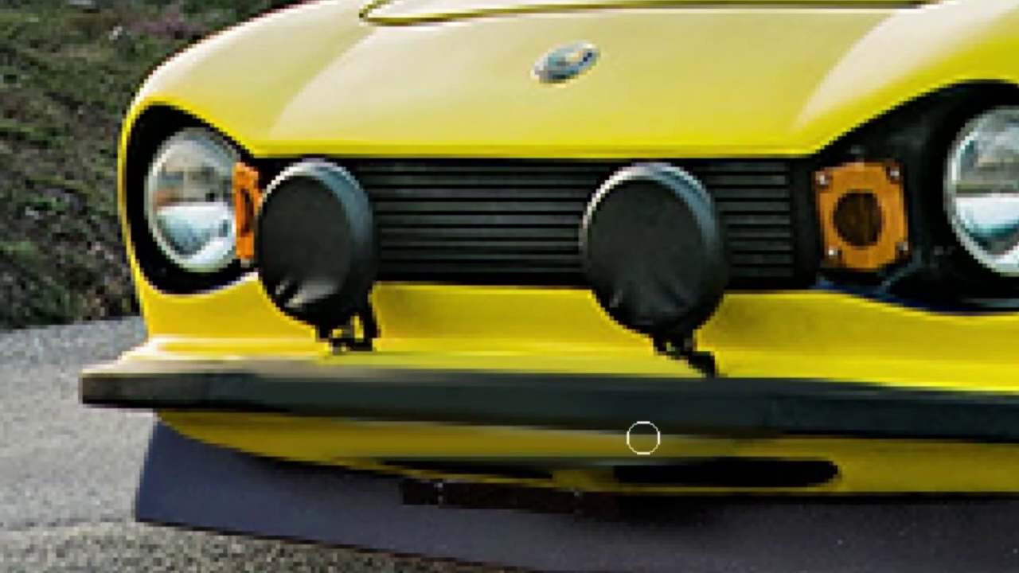
# Outline and fill the dark slots on the lower bumper with clean yellow.
pyautogui.click(258, 414)
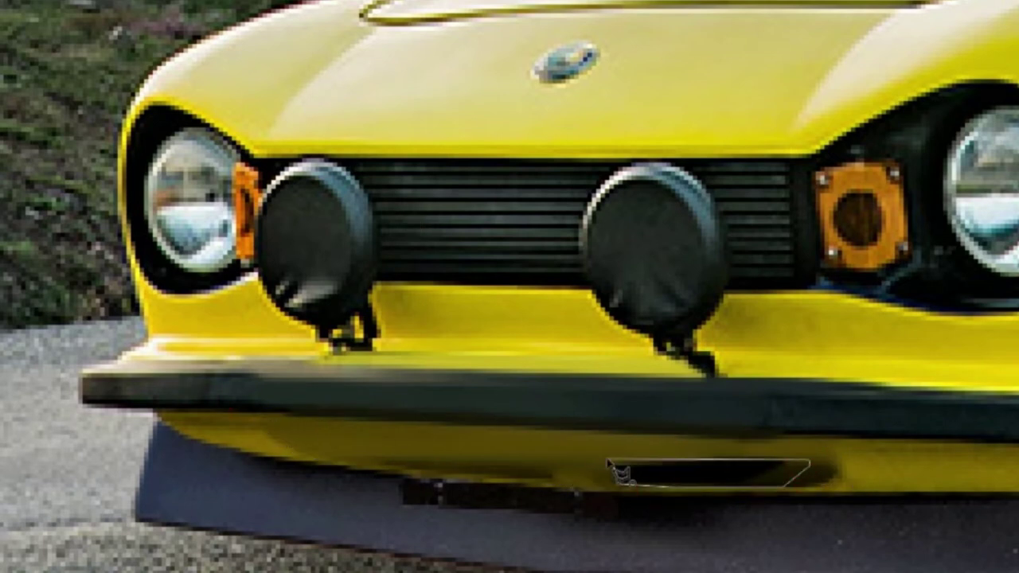
pyautogui.click(551, 479)
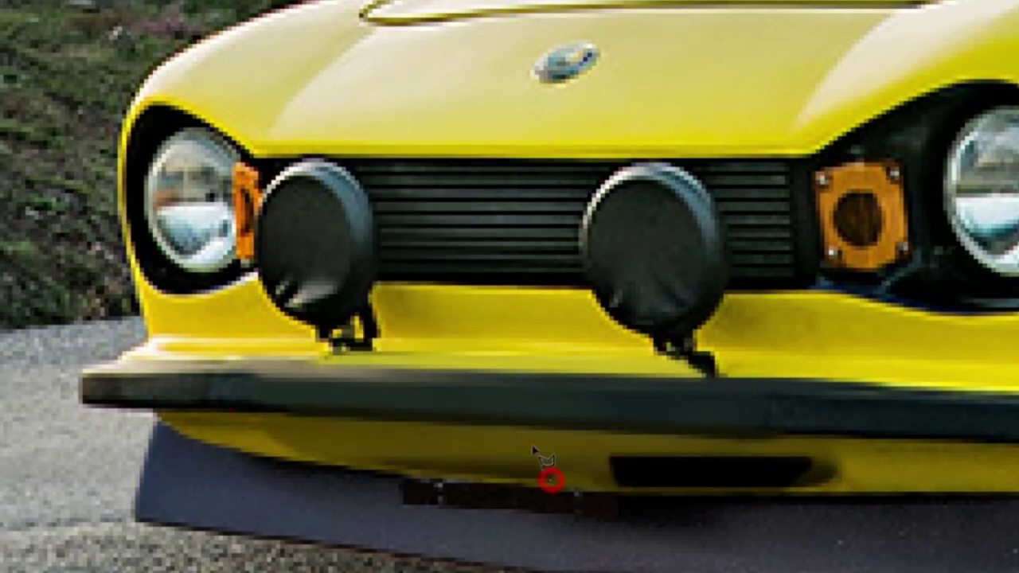
pyautogui.click(430, 487)
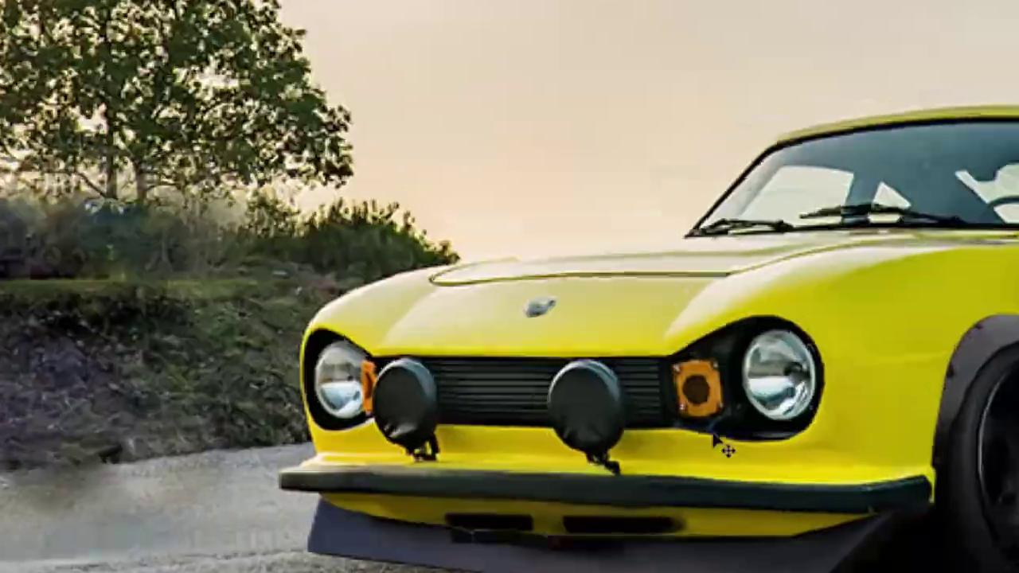
pyautogui.click(695, 485)
pyautogui.moveTo(691, 502); pyautogui.dragTo(693, 481)
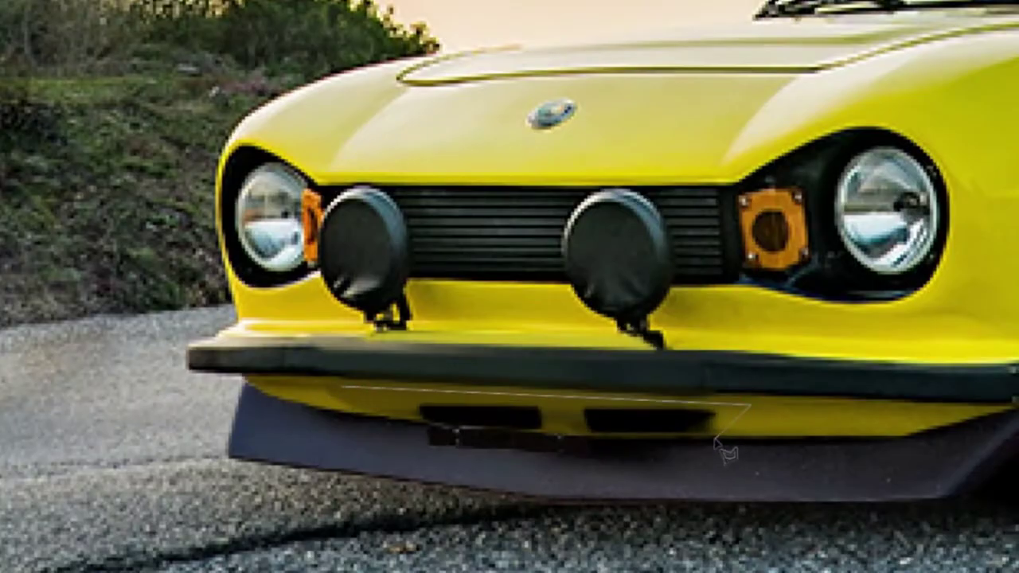
pyautogui.moveTo(726, 452); pyautogui.dragTo(342, 390)
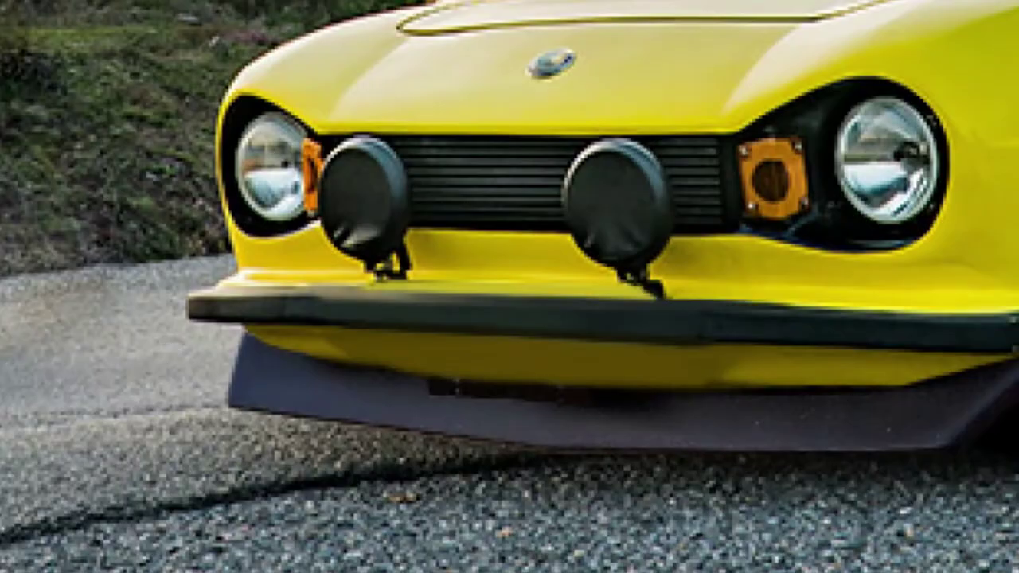
pyautogui.click(544, 351)
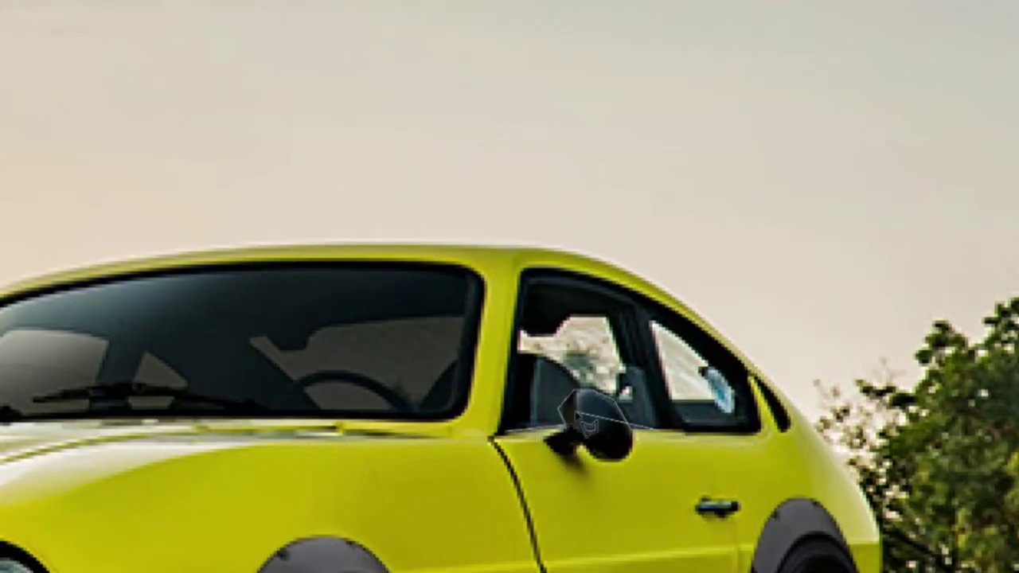
# Darken the window glass and desaturate both orange indicators to grey.
pyautogui.click(651, 321)
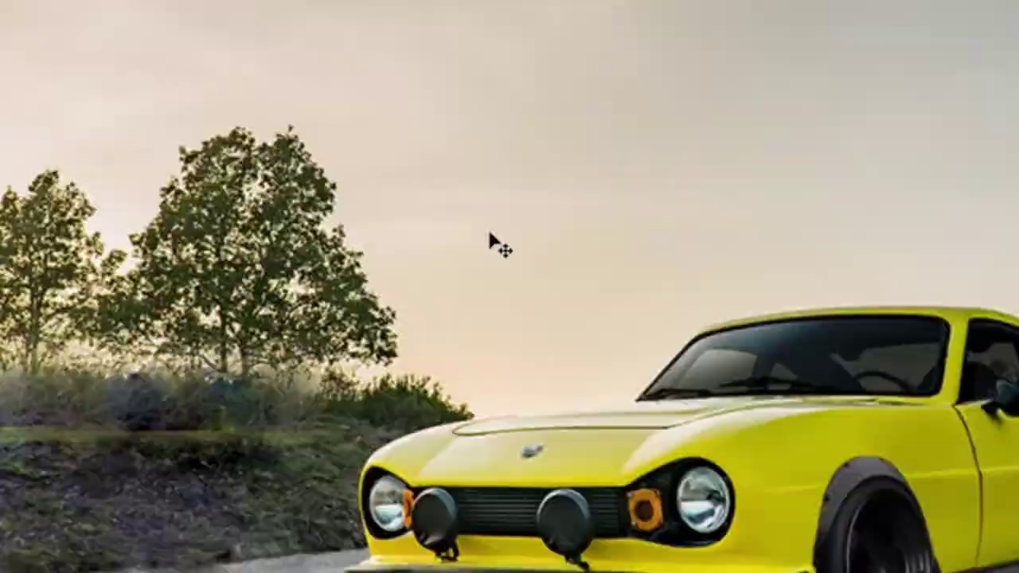
pyautogui.click(905, 419)
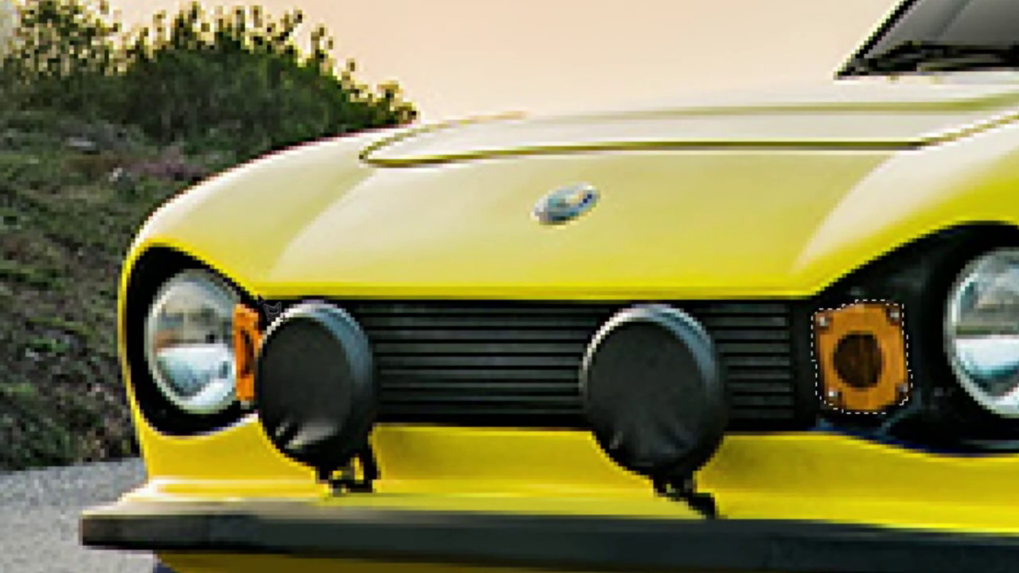
pyautogui.click(299, 314)
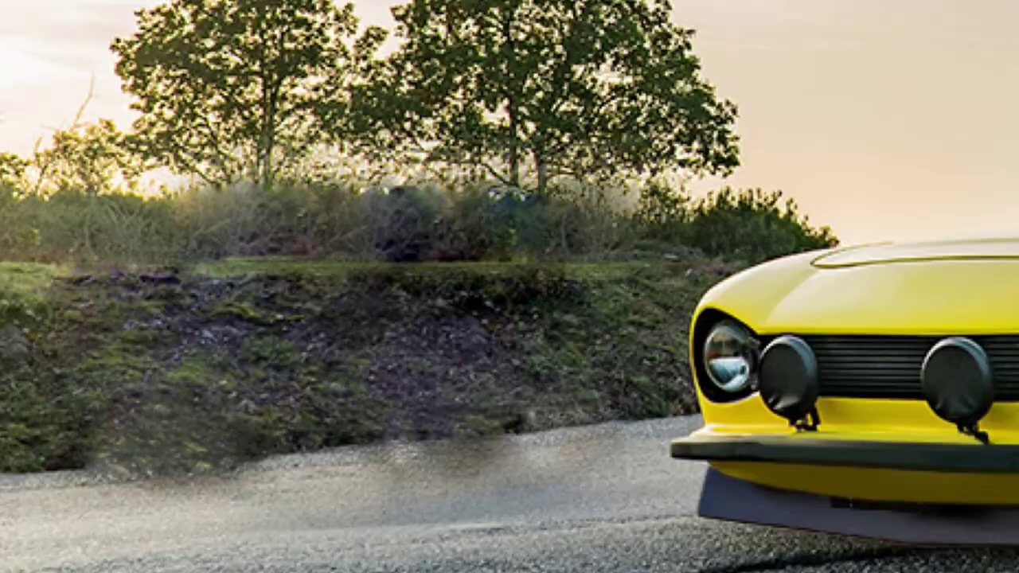
# Choose a round brush preset for painting.
pyautogui.moveTo(564, 476); pyautogui.dragTo(557, 478)
pyautogui.rightClick(315, 481)
pyautogui.press('Escape')
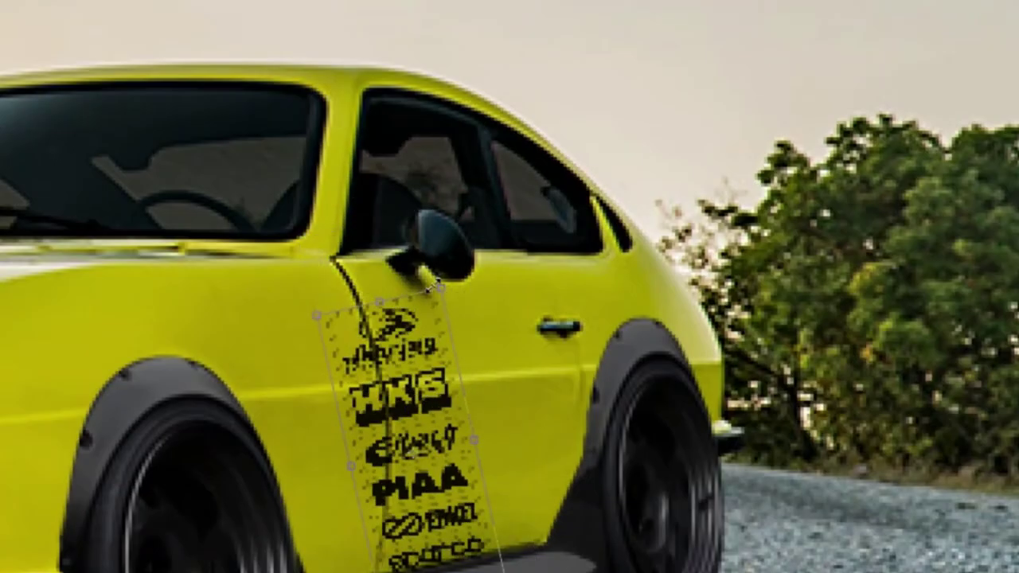
# Distort the decal strip's corners onto the door panel and apply.
pyautogui.rightClick(461, 330)
pyautogui.click(502, 428)
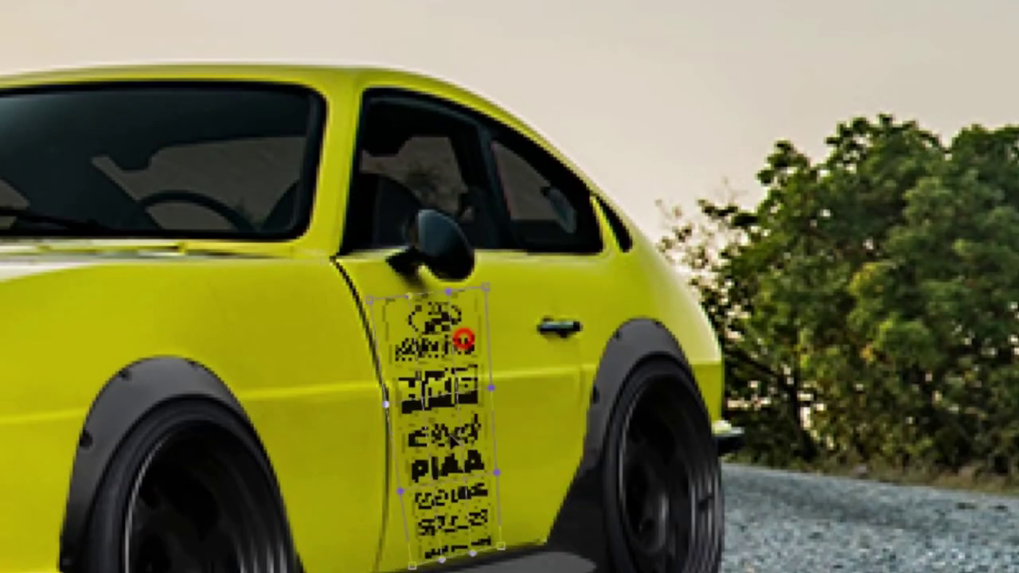
pyautogui.moveTo(390, 291); pyautogui.dragTo(362, 301)
pyautogui.press('Return')
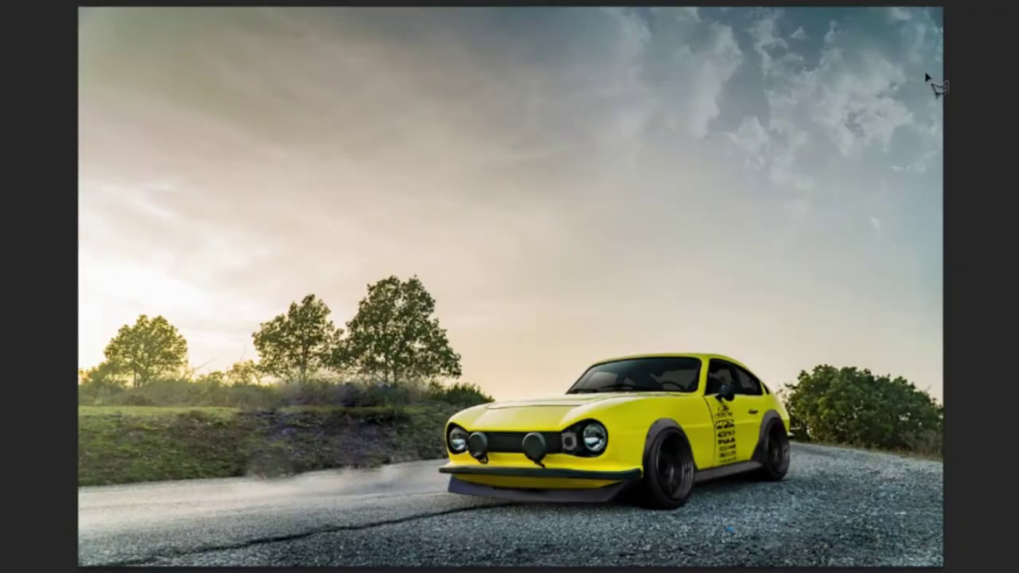